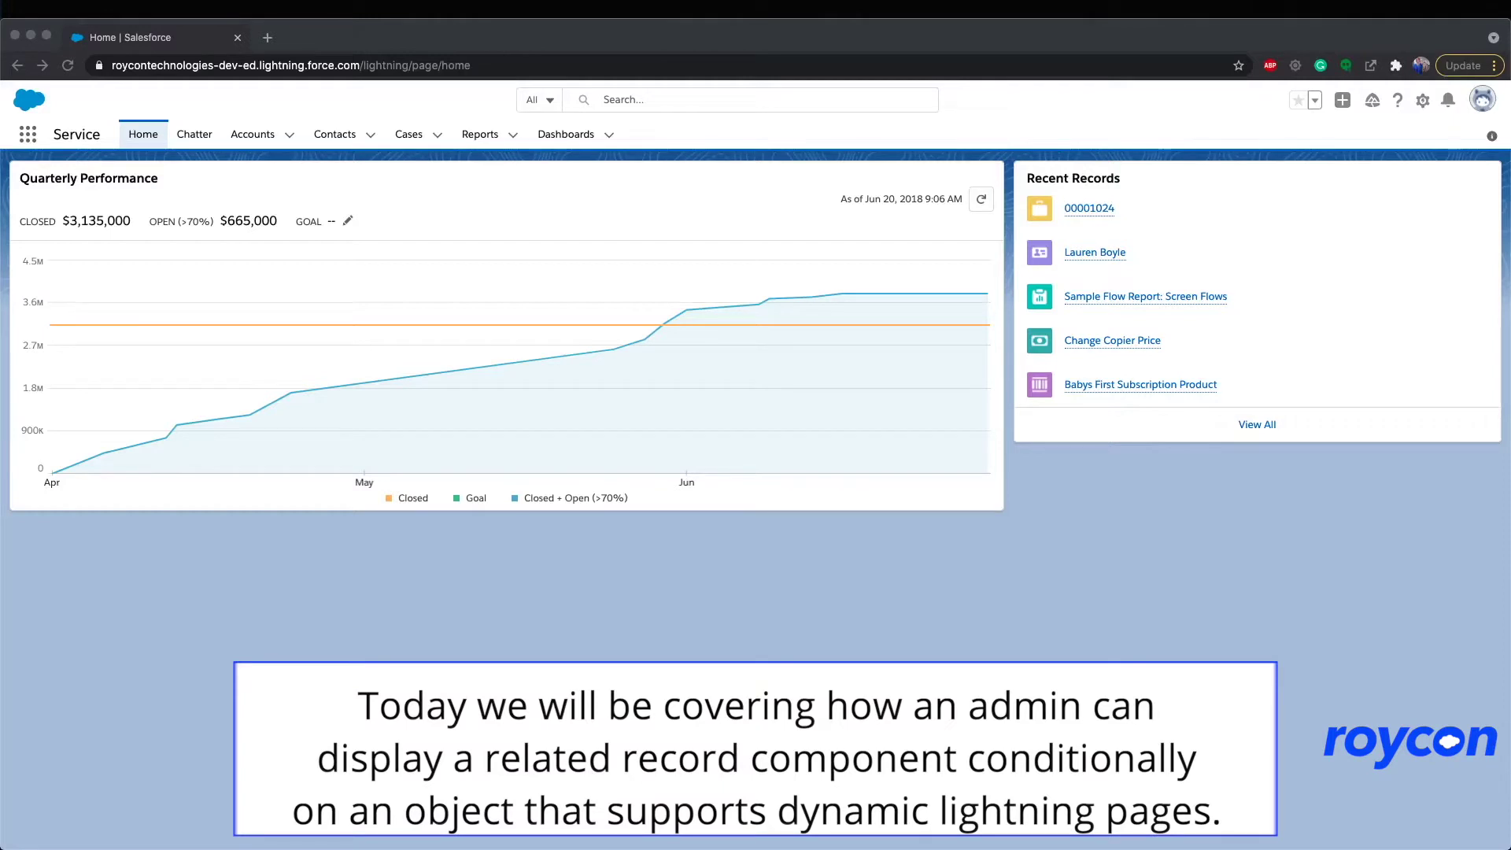
Step: Open case 00001024, 'Design issue with mechanical rotor,' from the recent Cases list
left_click(437, 133)
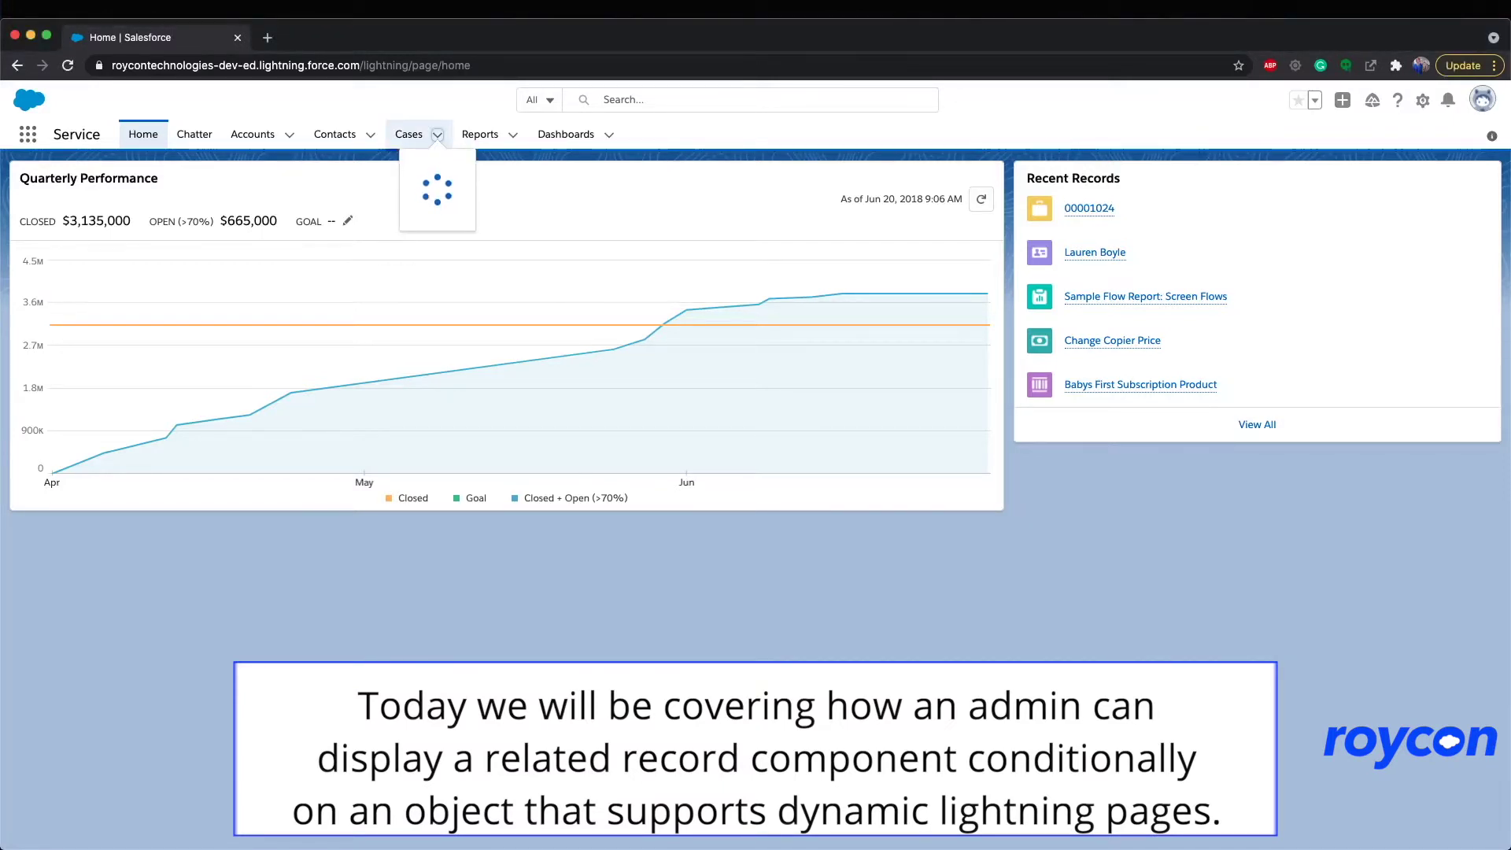
left_click(422, 229)
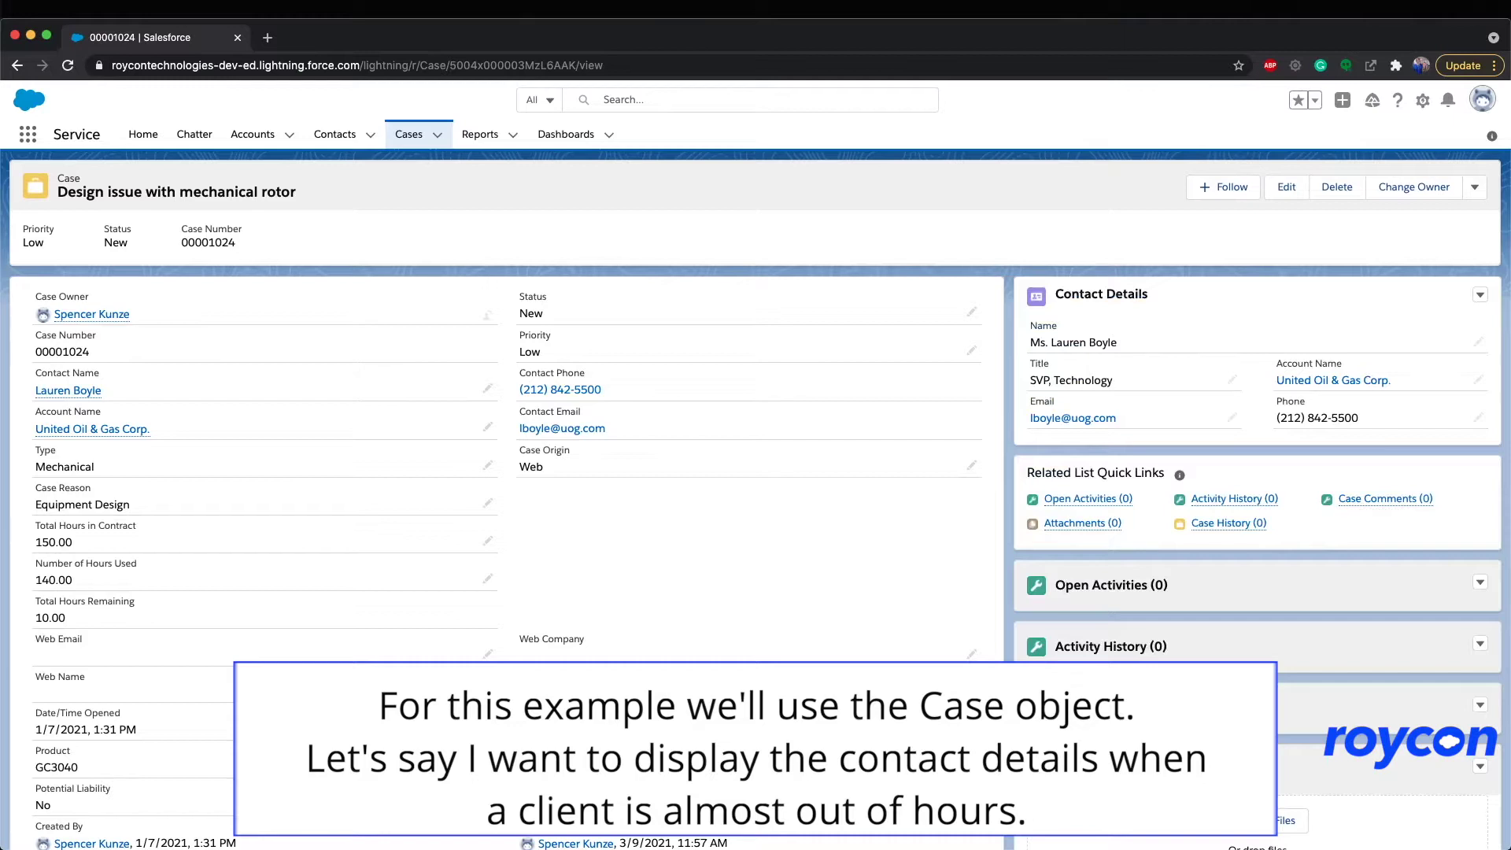
Step: Open the case record page in Lightning App Builder via the Setup gear's Edit Page
left_click(1421, 100)
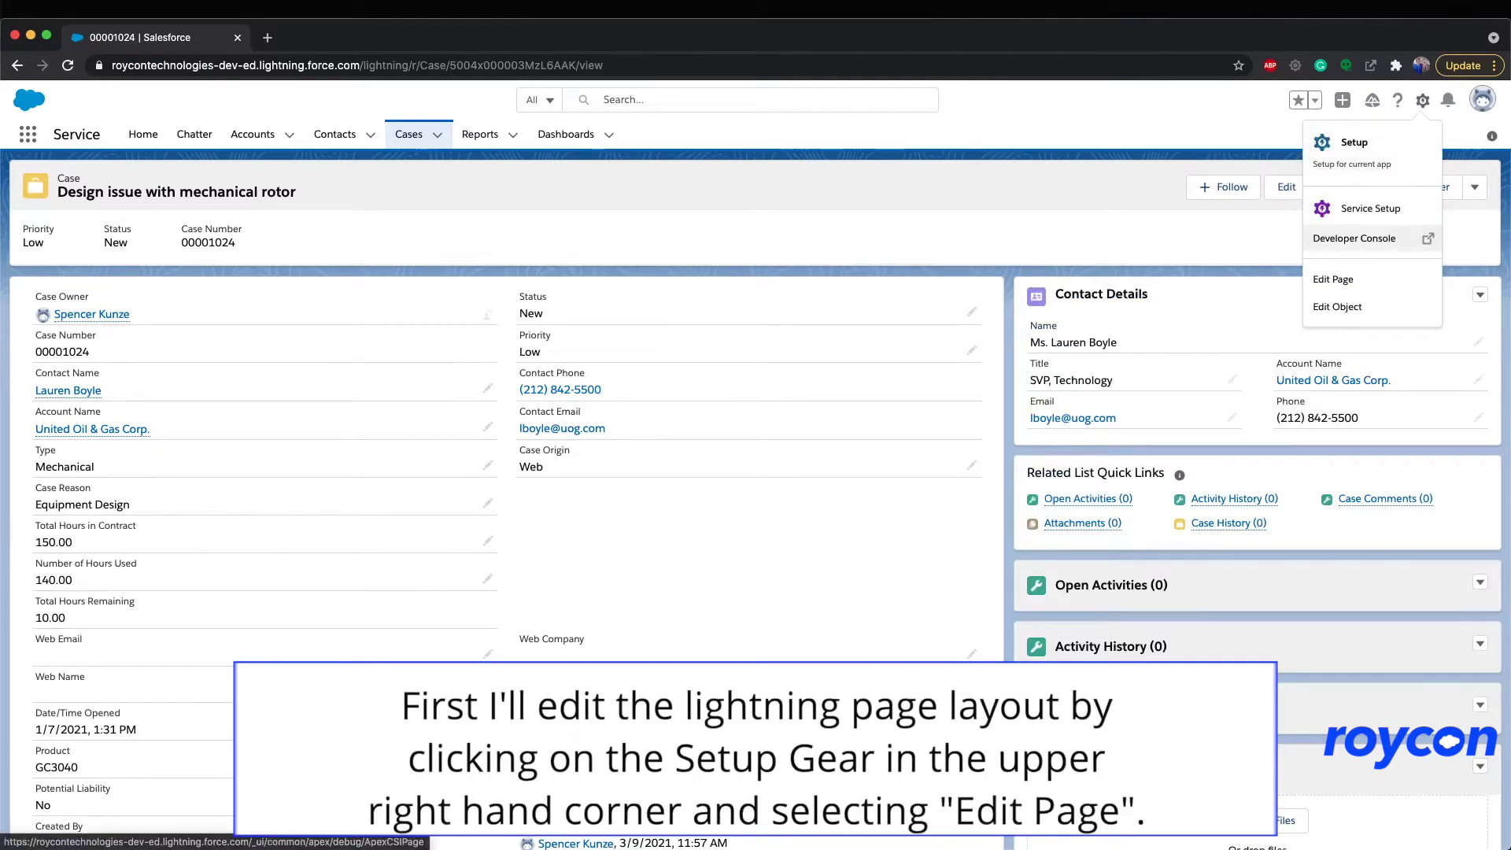
left_click(1333, 280)
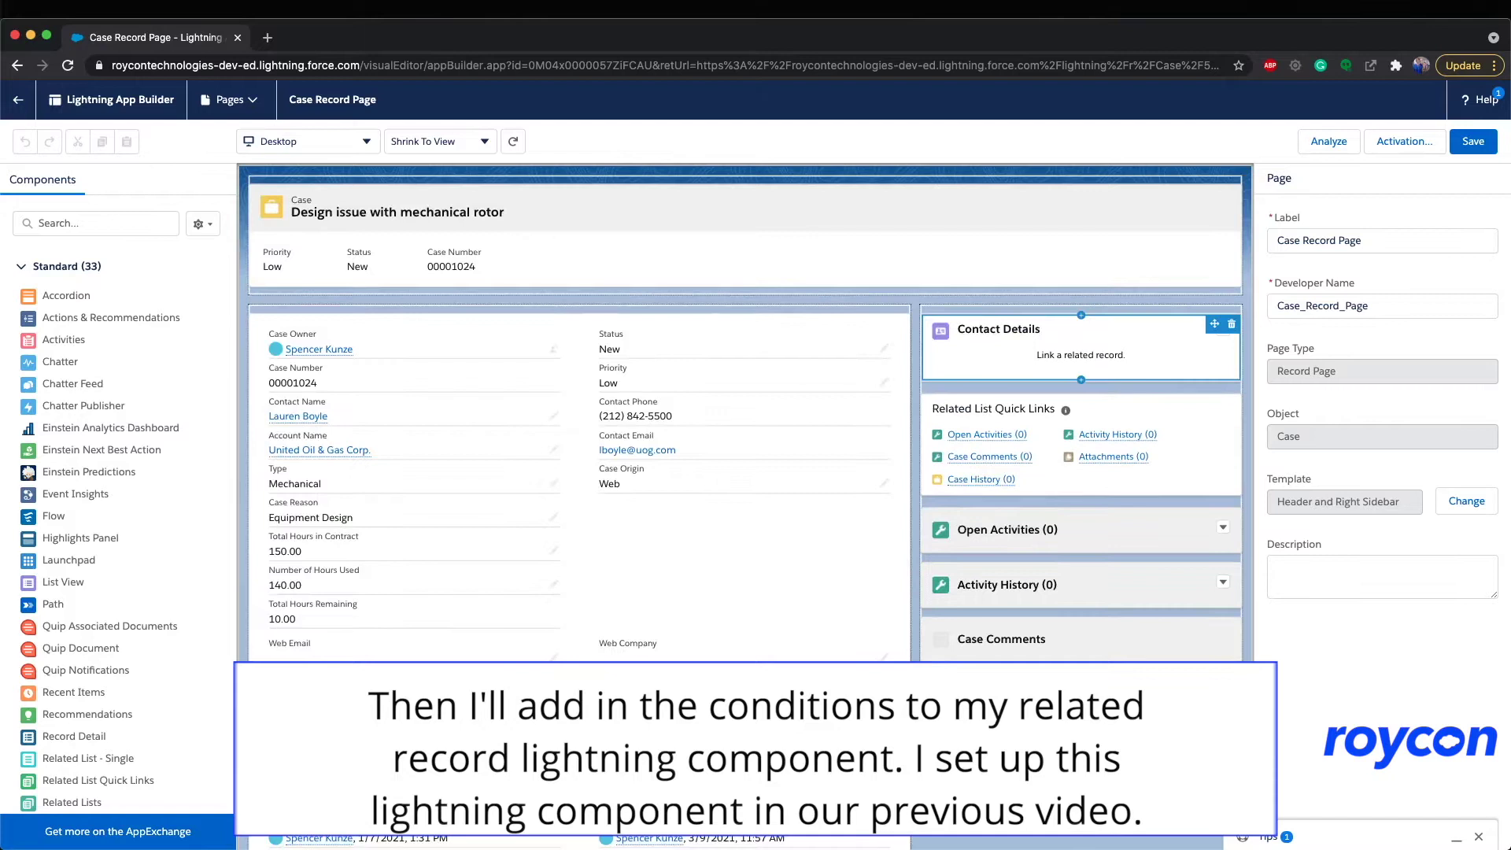
Step: Give Contact Details a visibility filter: Total Hours Remaining, Less Than or Equal, value 10
left_click(1081, 354)
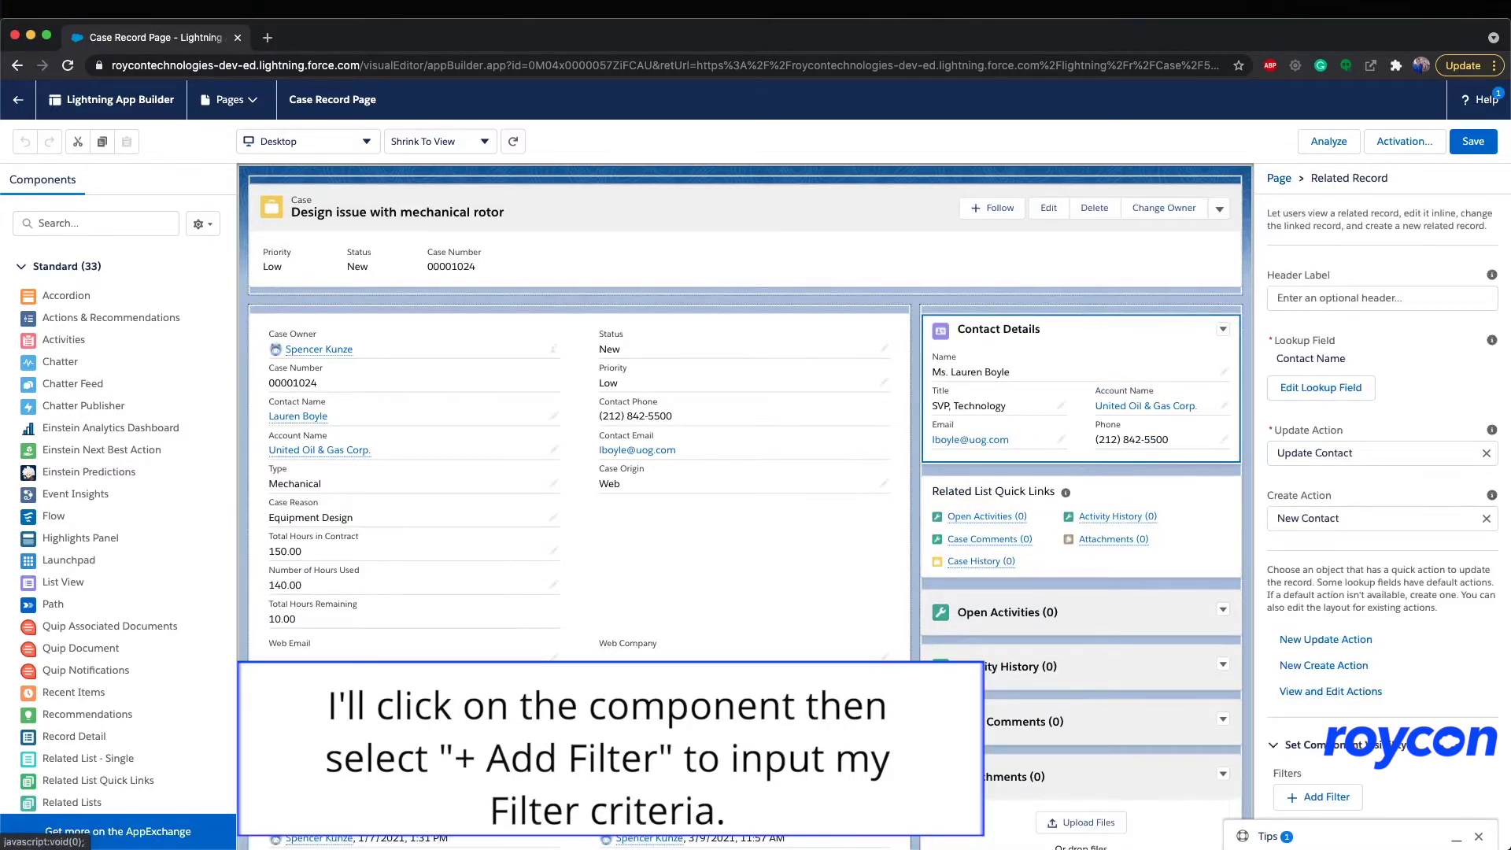
left_click(1325, 797)
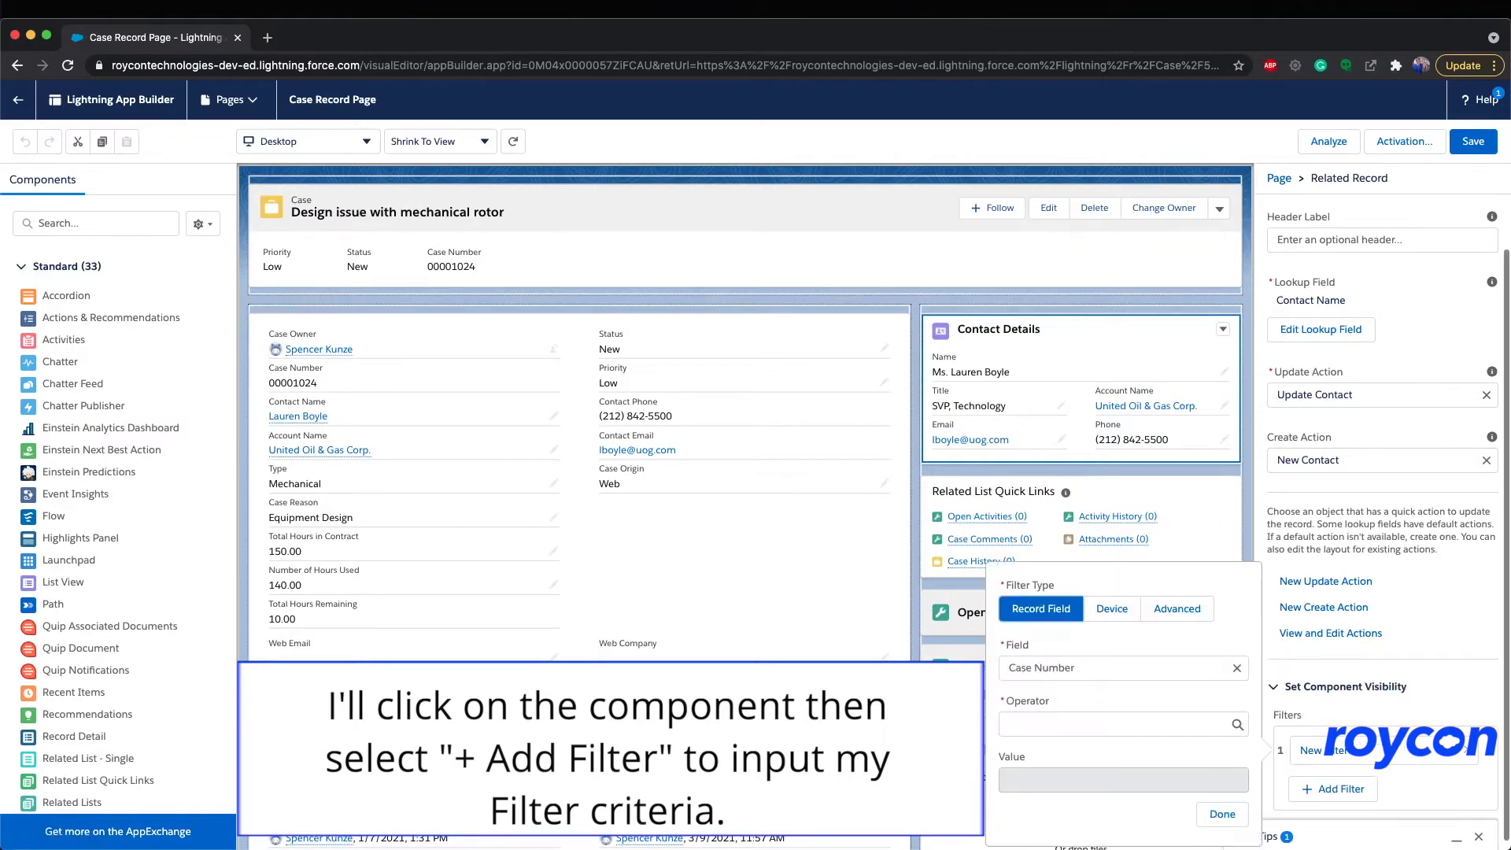
left_click(1116, 667)
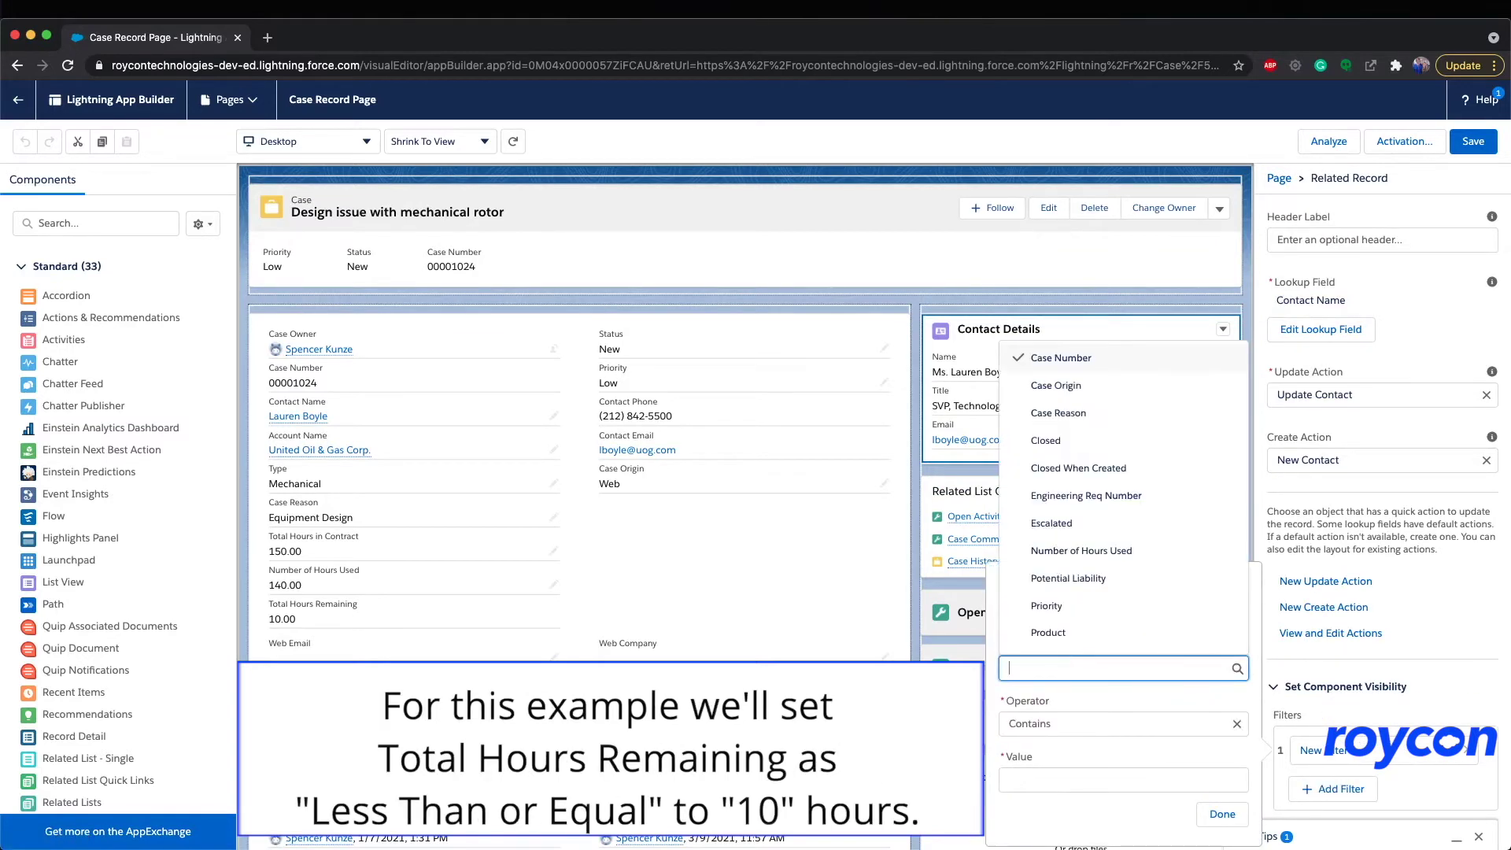
type("total")
left_click(1080, 637)
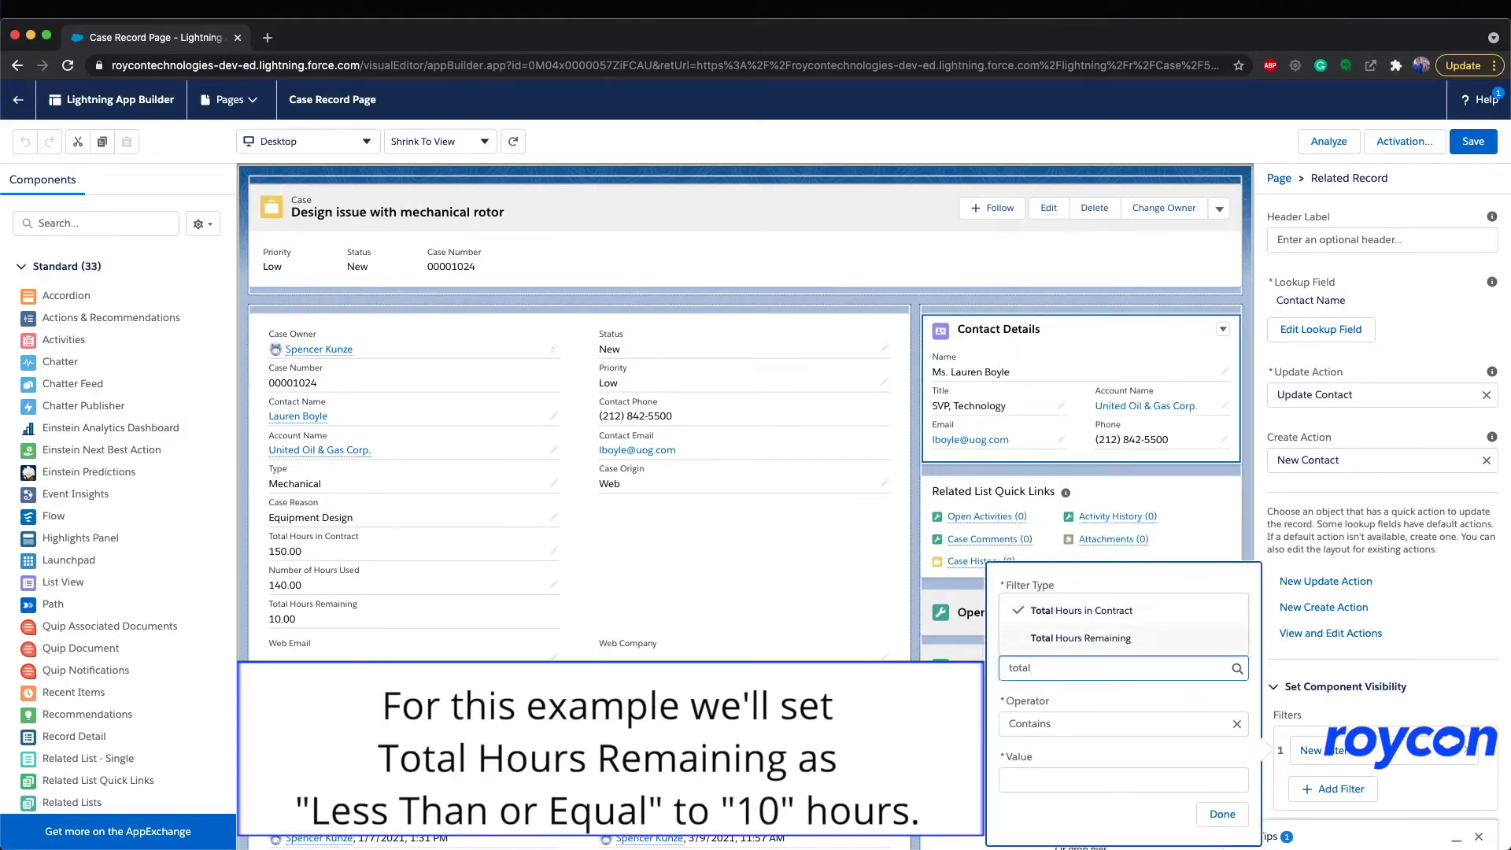
type("Equal")
left_click(1116, 723)
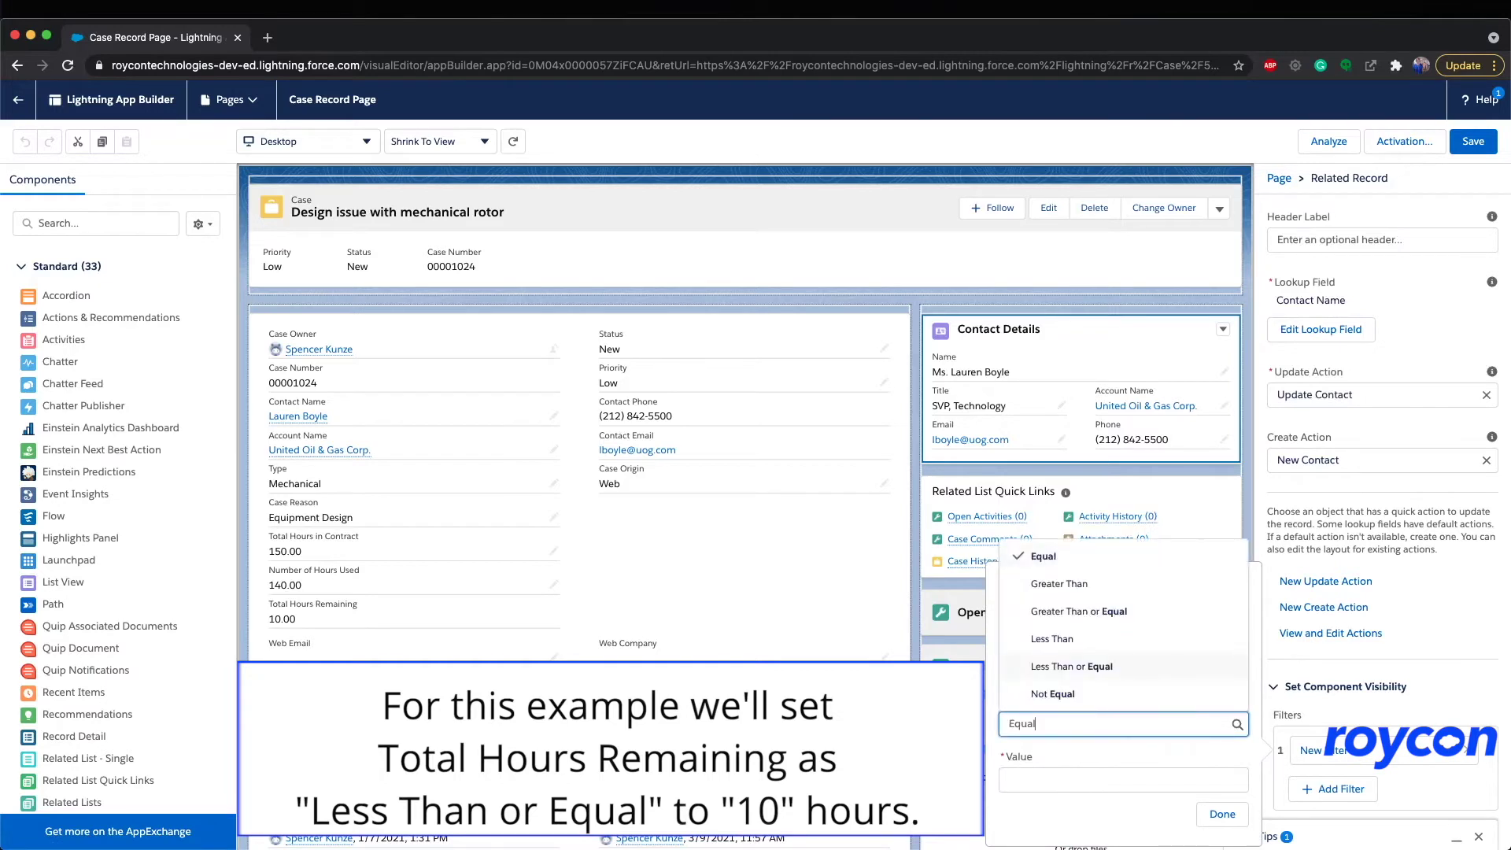
left_click(1070, 665)
left_click(1121, 779)
type("10")
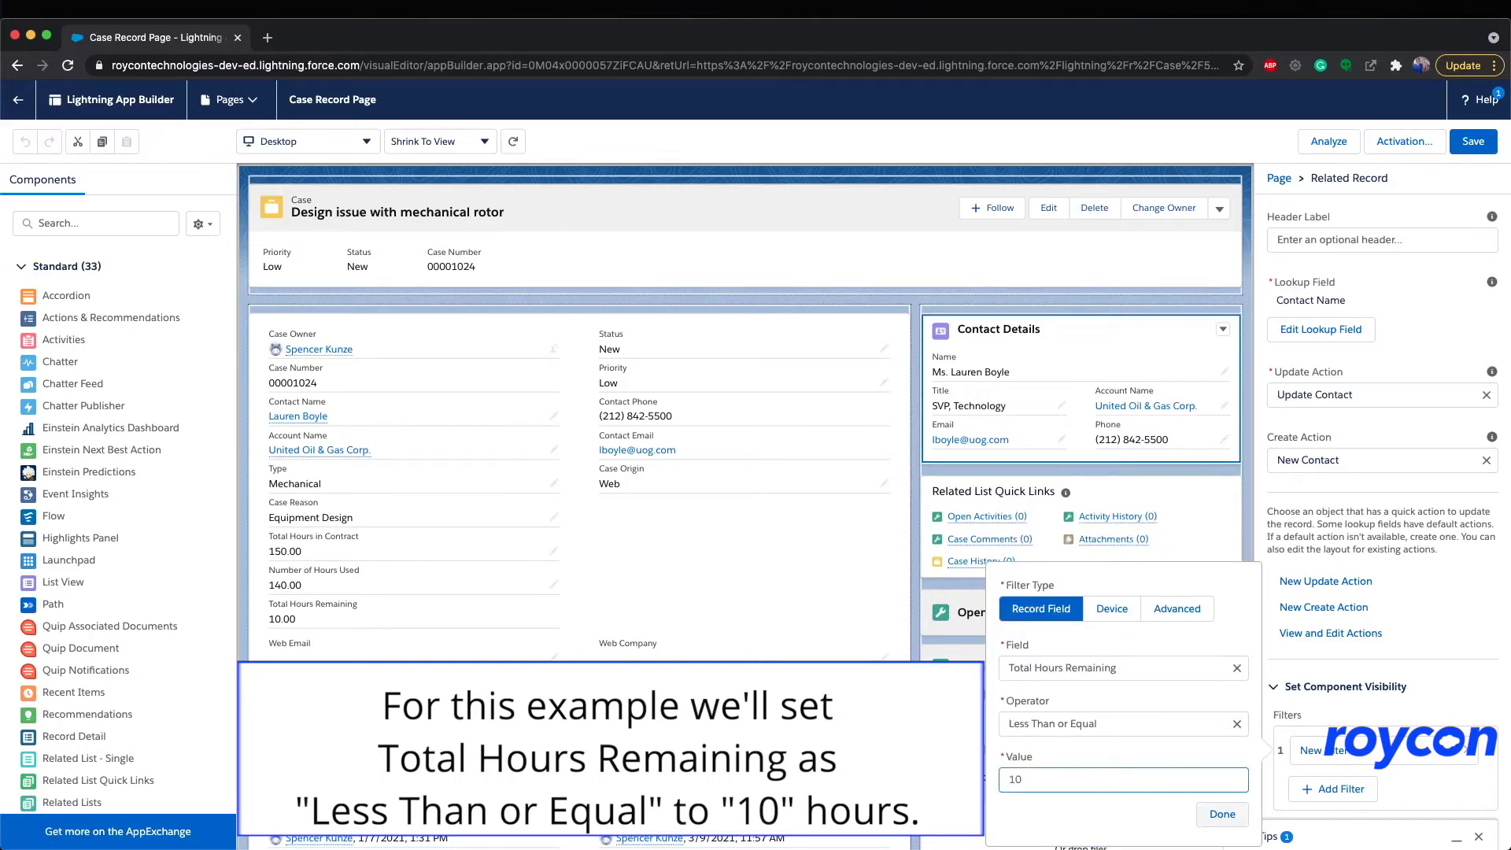
Step: Confirm the Total Hours Remaining ≤ 10 filter and save the Case Record Page
left_click(1222, 813)
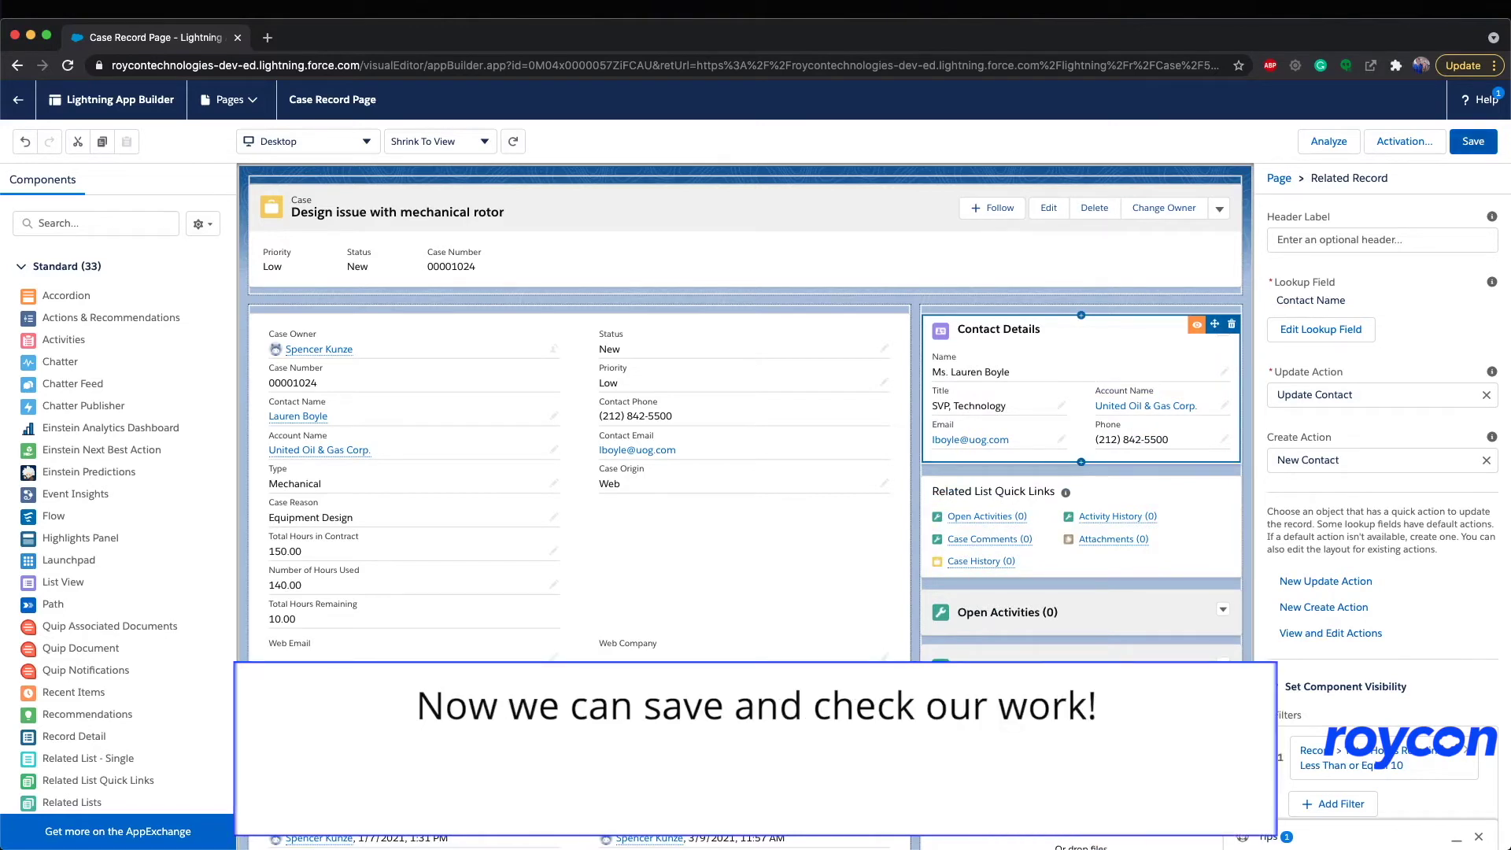
left_click(1471, 141)
left_click(743, 237)
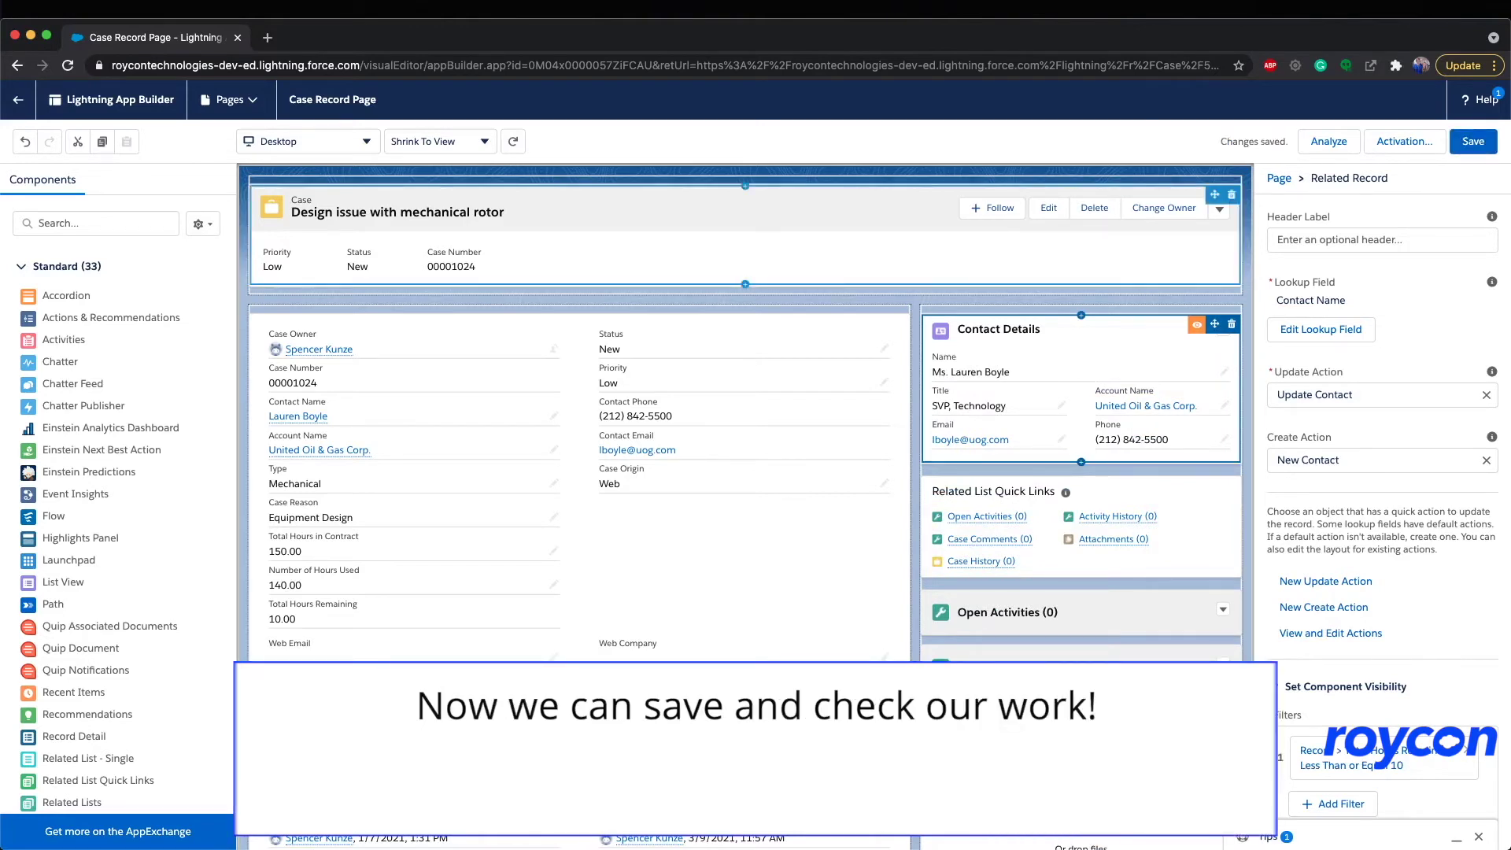